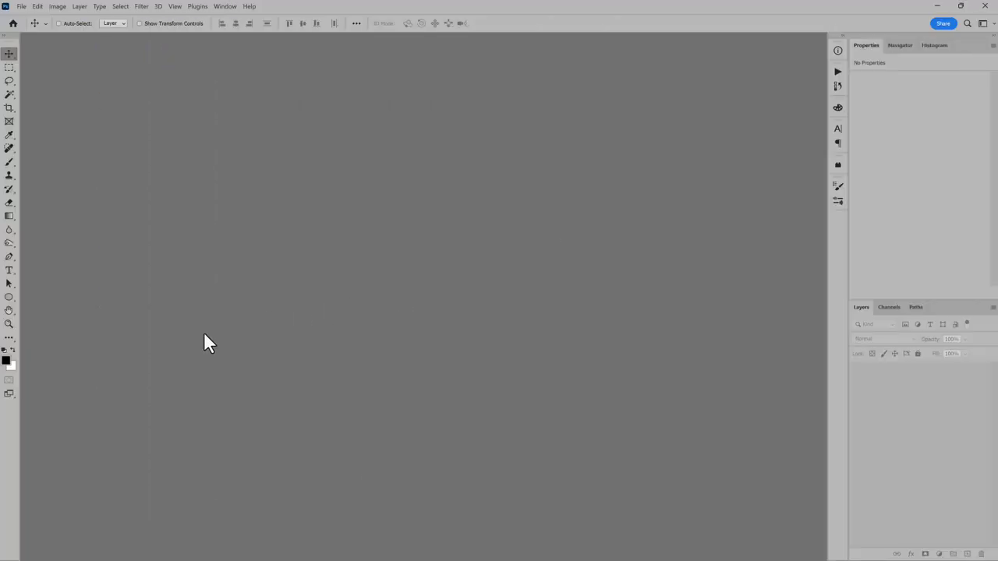
# Set Photoshop's background colour to pink fd8282 (253, 130, 130).
pyautogui.click(11, 368)
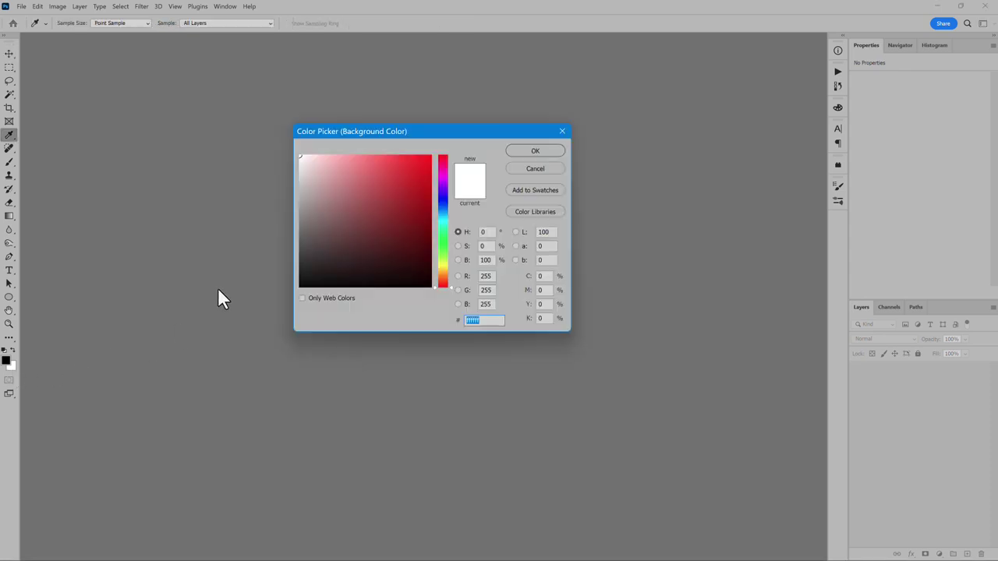
pyautogui.click(362, 155)
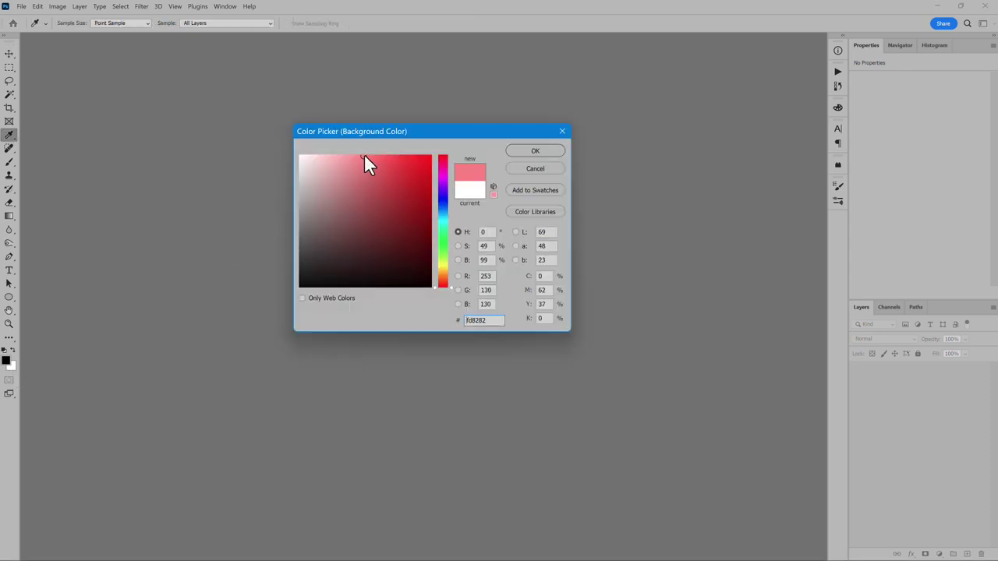
pyautogui.click(535, 151)
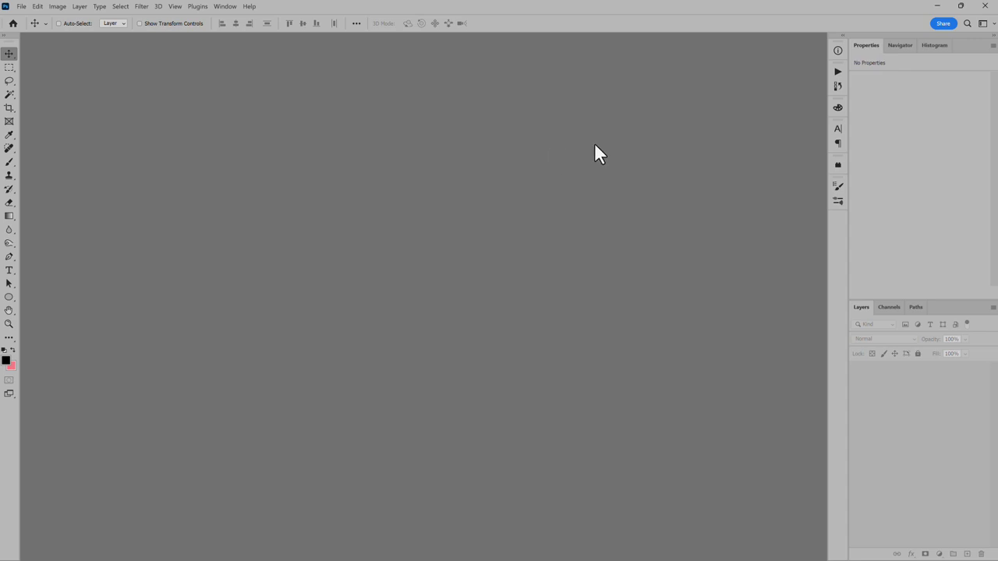
# Play the Crop Center Head action from the Actions panel.
pyautogui.click(837, 70)
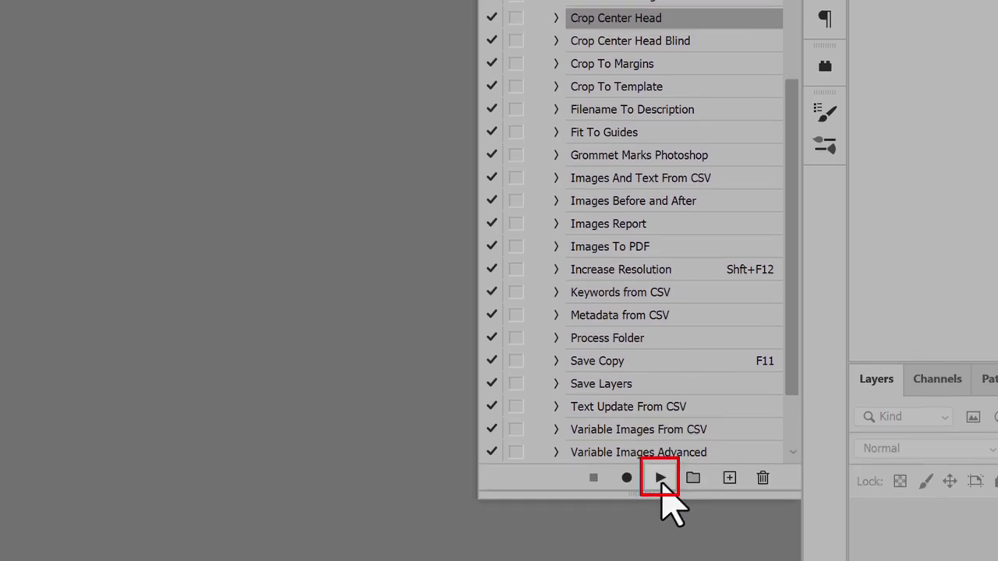
pyautogui.click(661, 480)
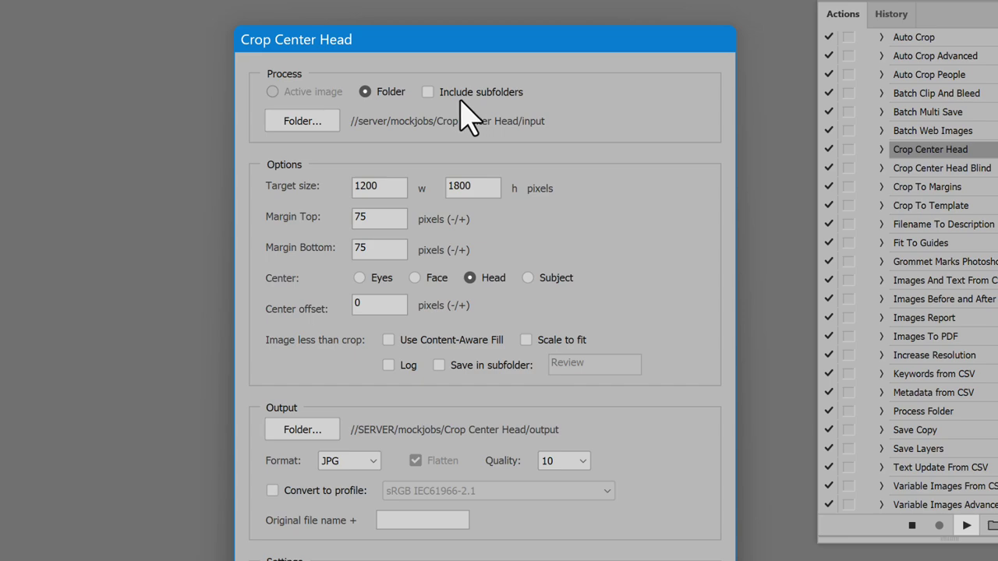
# Choose mockjobs/Crop Center Head/input as the folder of photos to process.
pyautogui.click(315, 131)
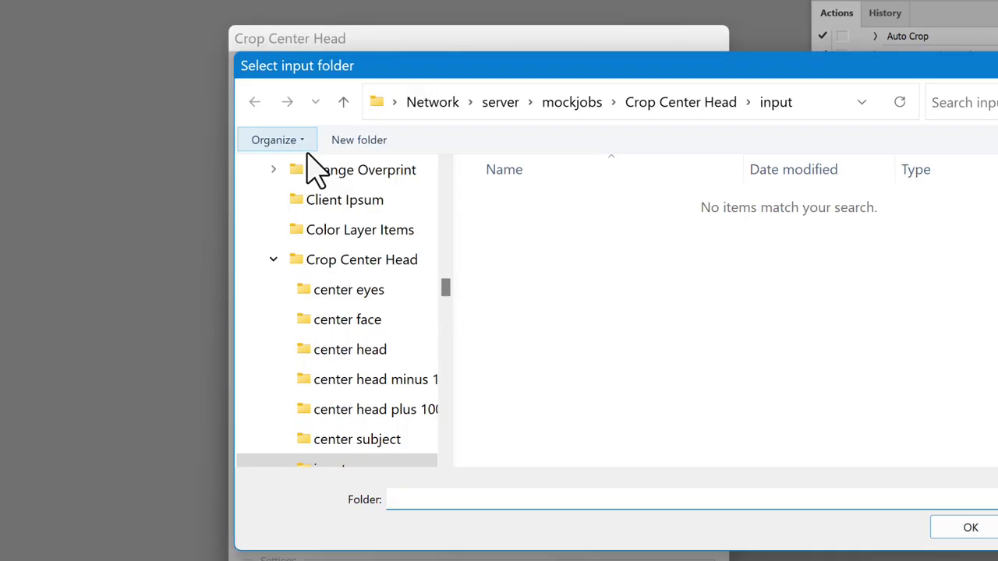
pyautogui.scroll(-3, 343, 308)
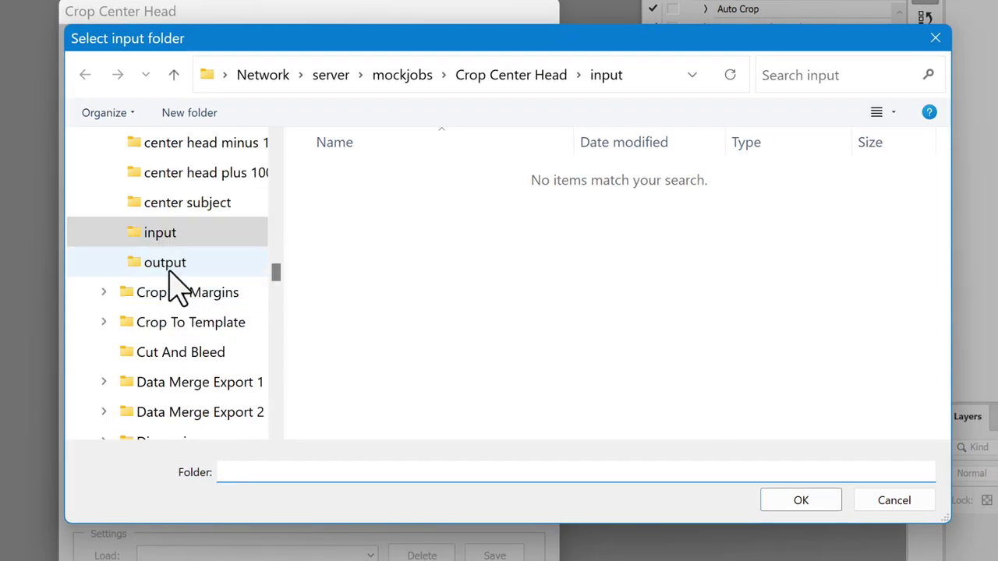
pyautogui.click(805, 506)
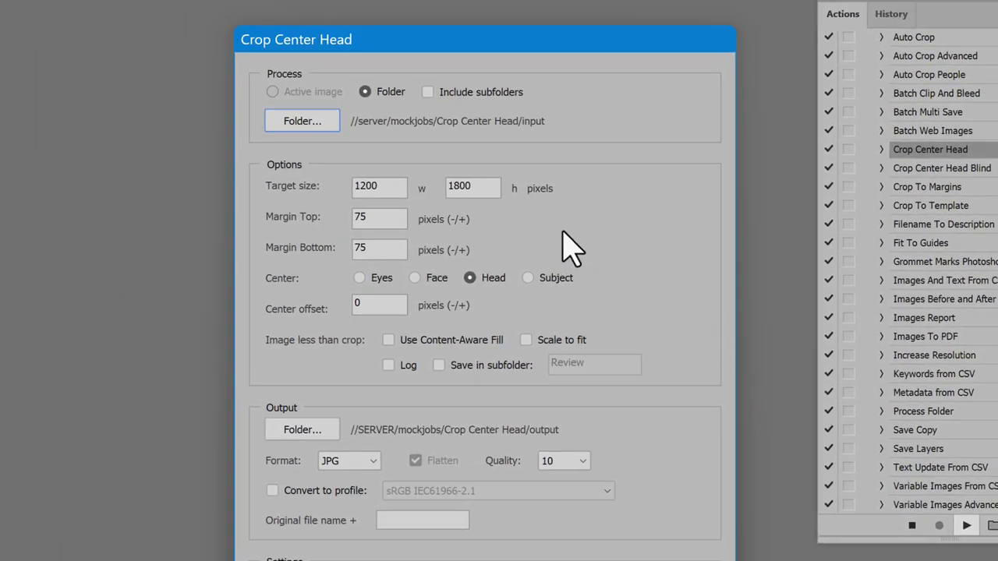
# Check the 1200 × 1800 target size and 75-pixel margins, then centre the crop on Subject.
pyautogui.click(394, 189)
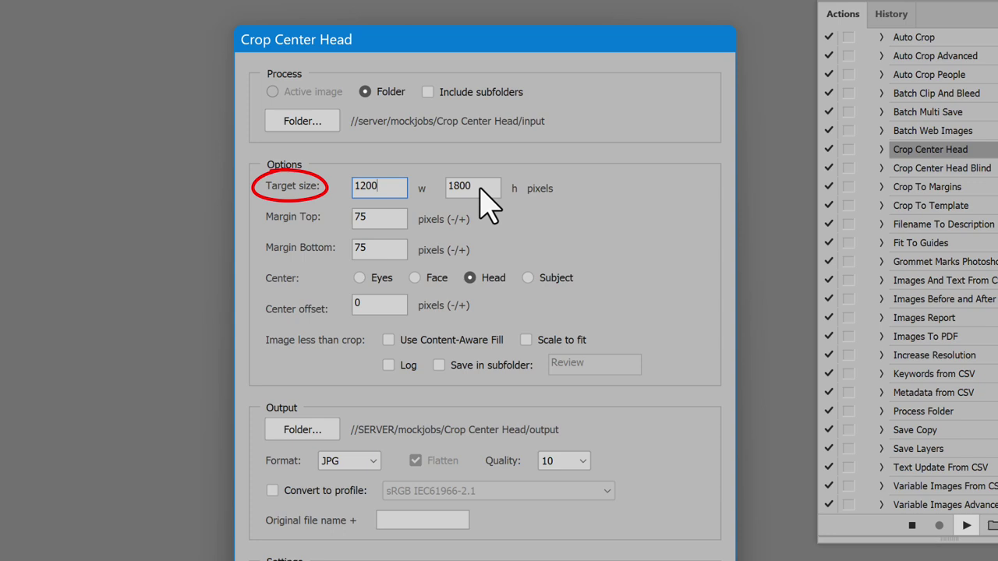
pyautogui.click(481, 189)
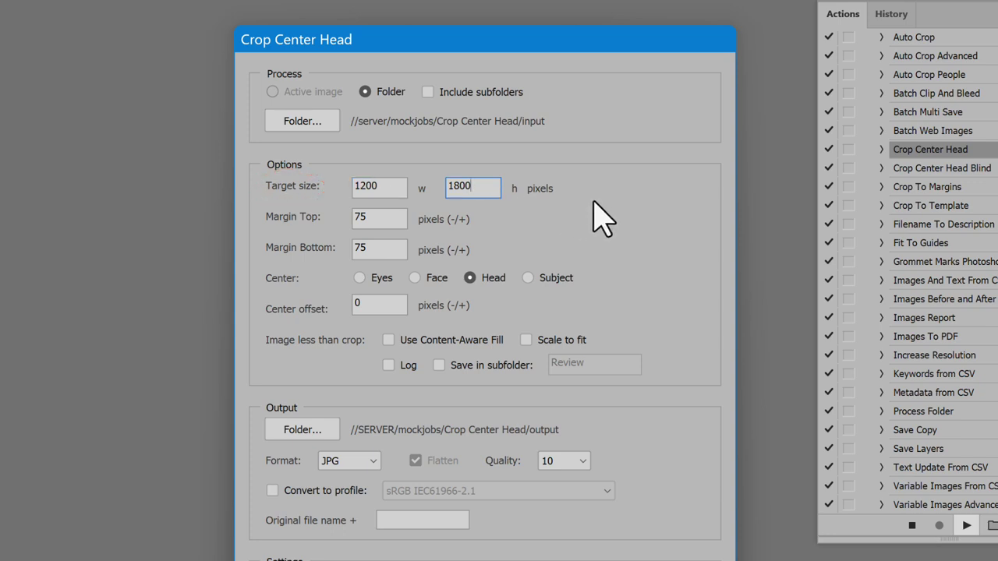
pyautogui.click(399, 221)
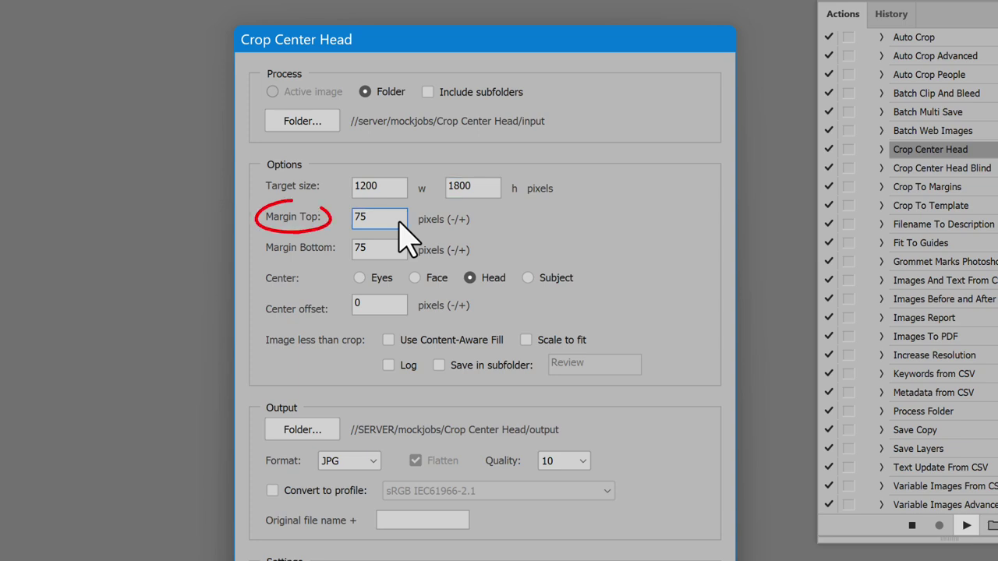
pyautogui.click(396, 249)
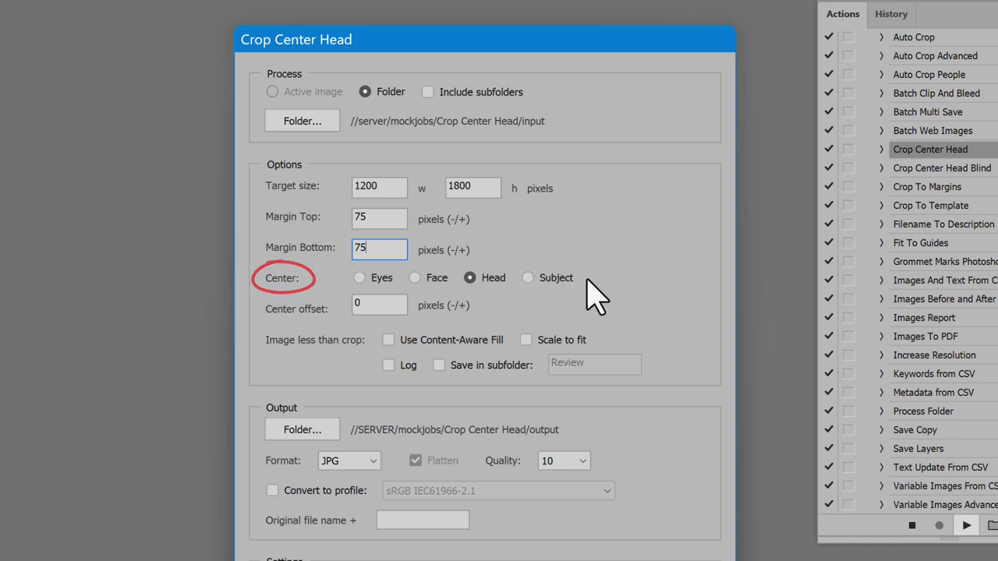
pyautogui.click(381, 279)
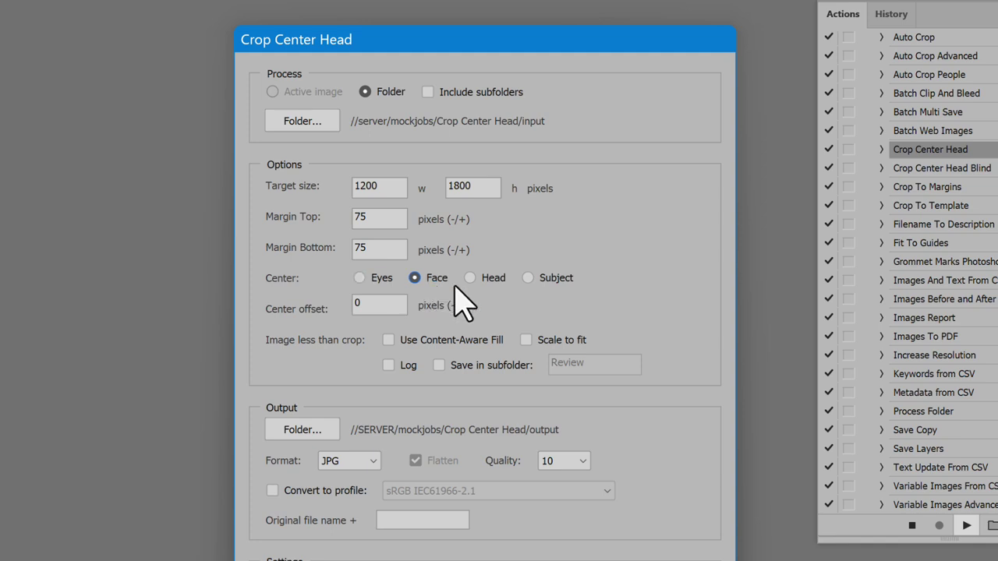
pyautogui.click(541, 284)
pyautogui.click(381, 308)
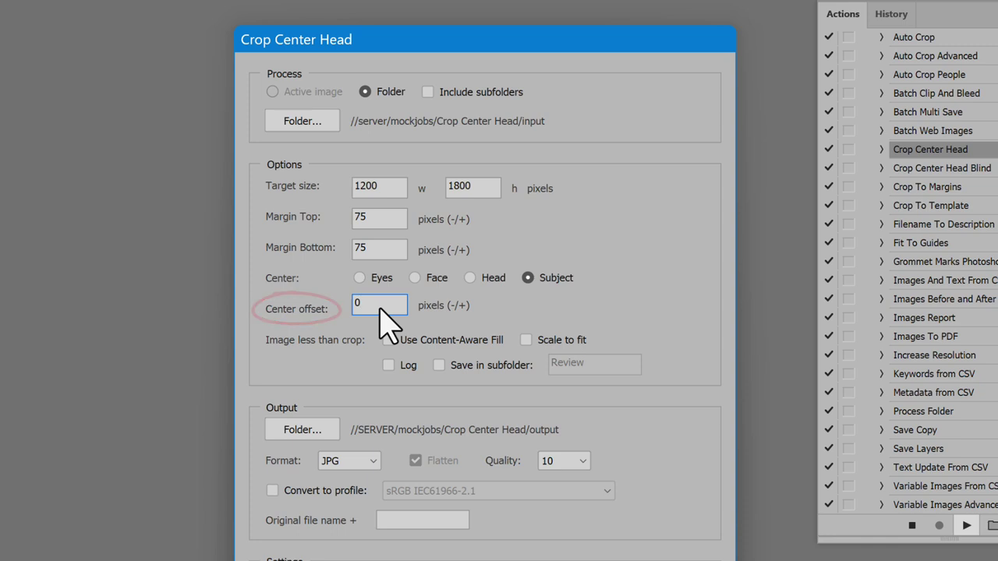
pyautogui.doubleClick(381, 307)
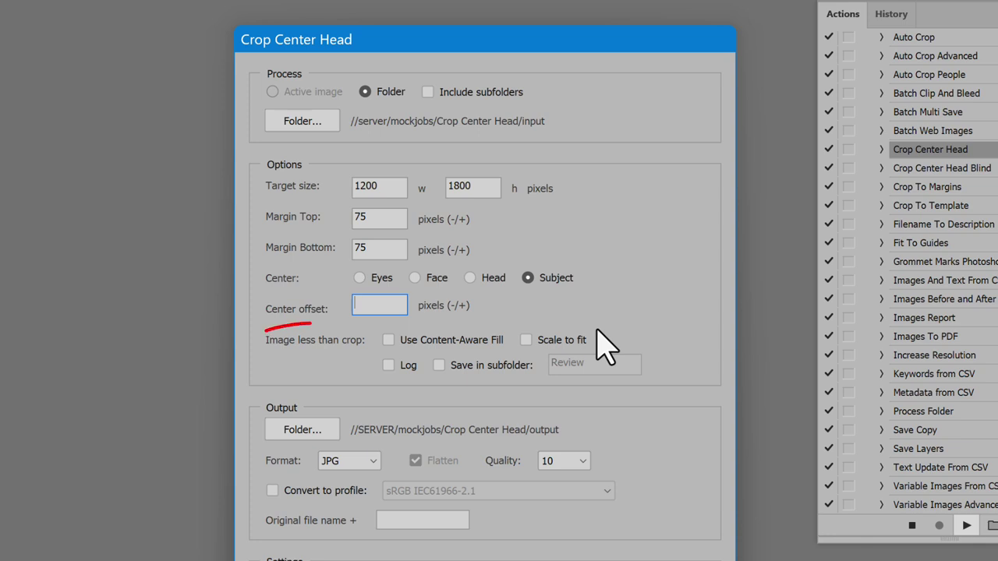
pyautogui.press('Tab')
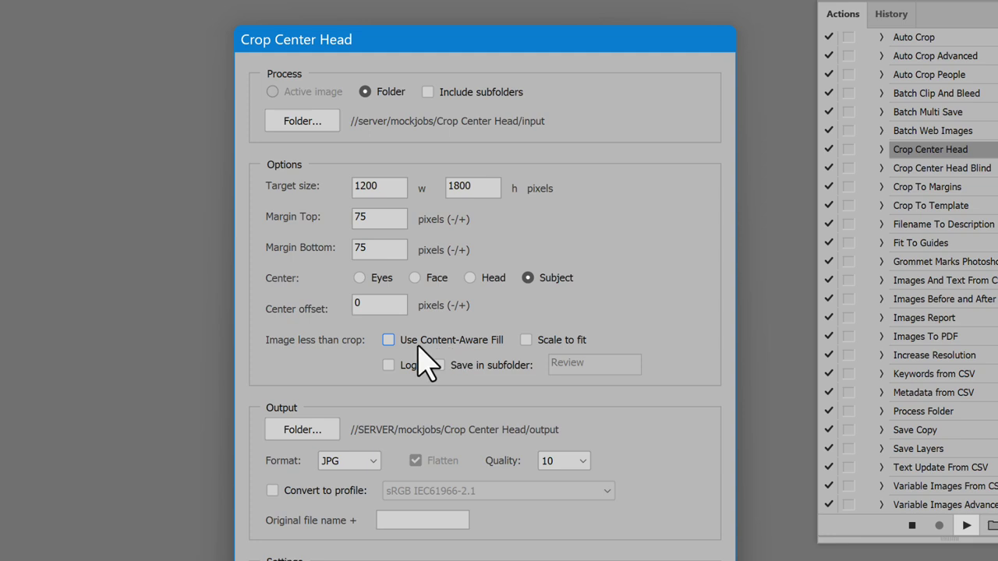
pyautogui.click(388, 340)
pyautogui.click(409, 366)
pyautogui.click(472, 365)
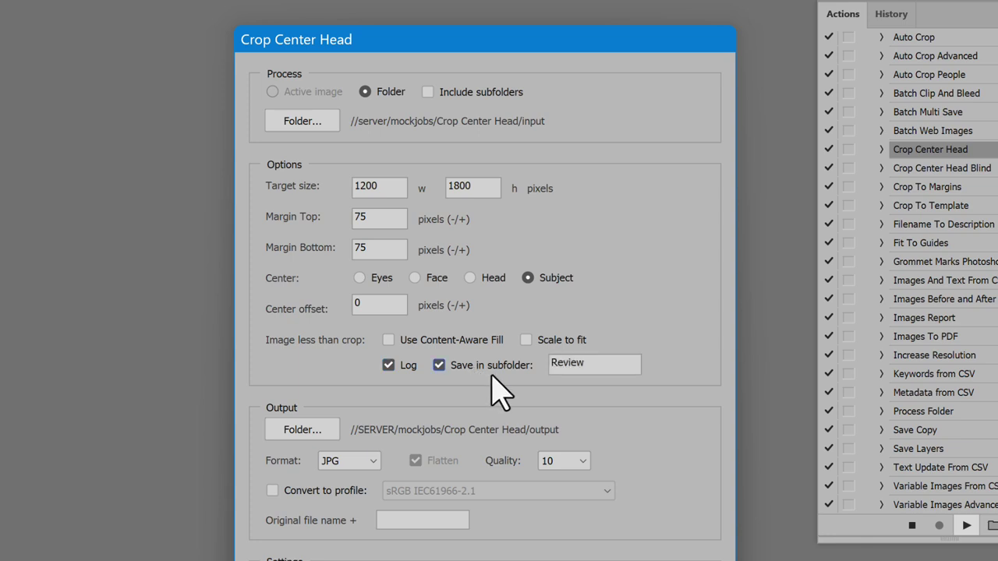
pyautogui.click(438, 364)
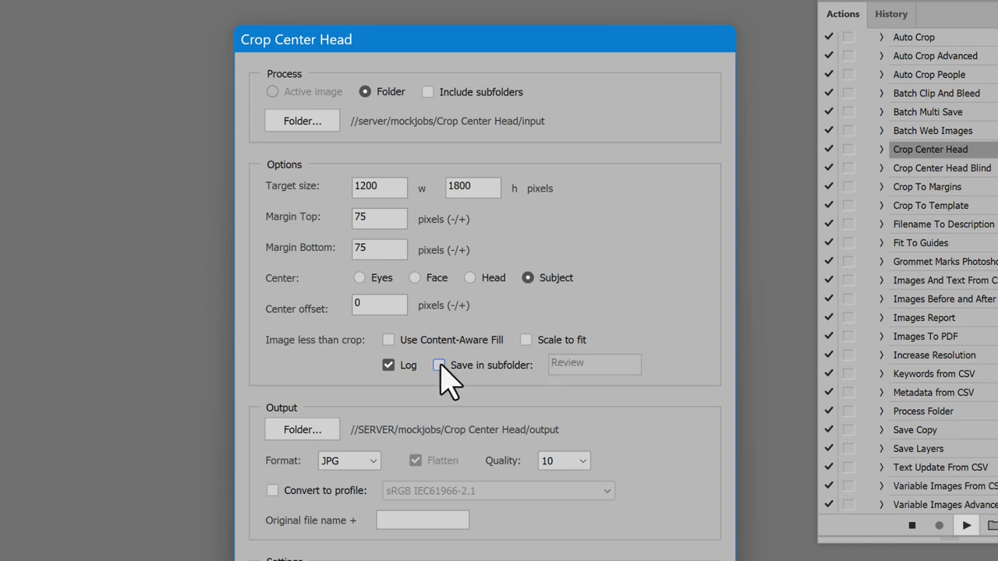
pyautogui.click(388, 364)
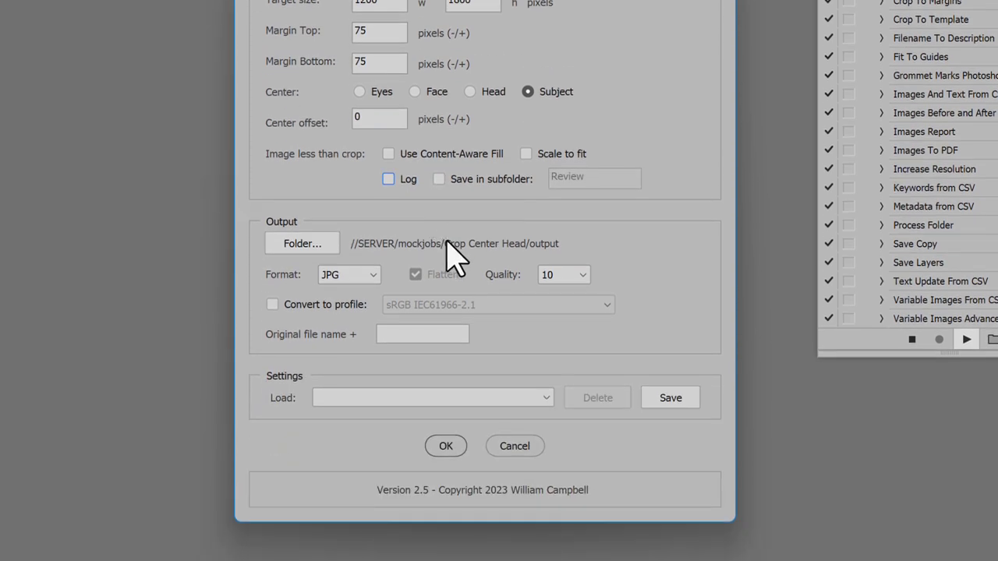
# Set the output folder to Crop Center Head/output.
pyautogui.click(319, 244)
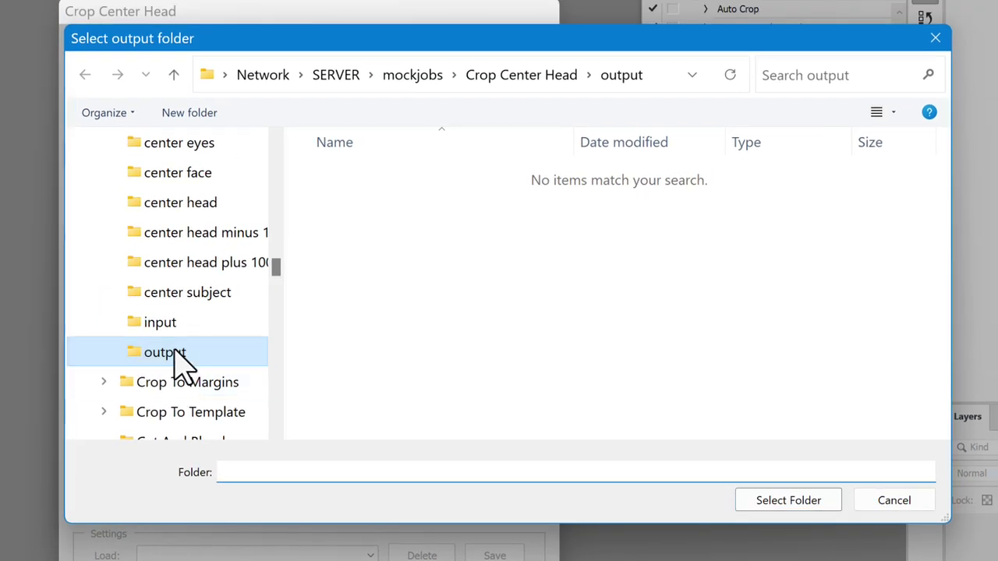
pyautogui.click(254, 342)
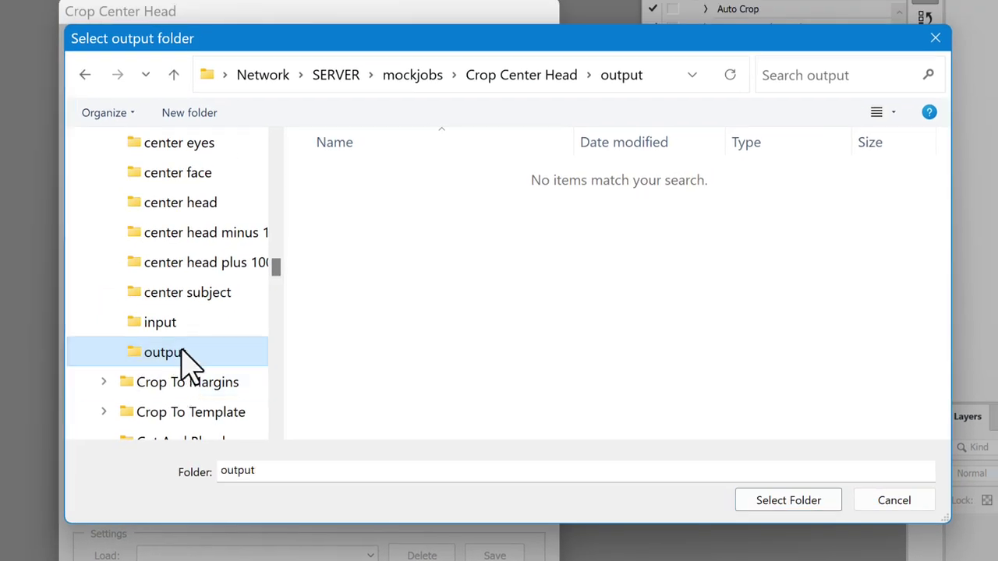
pyautogui.click(774, 506)
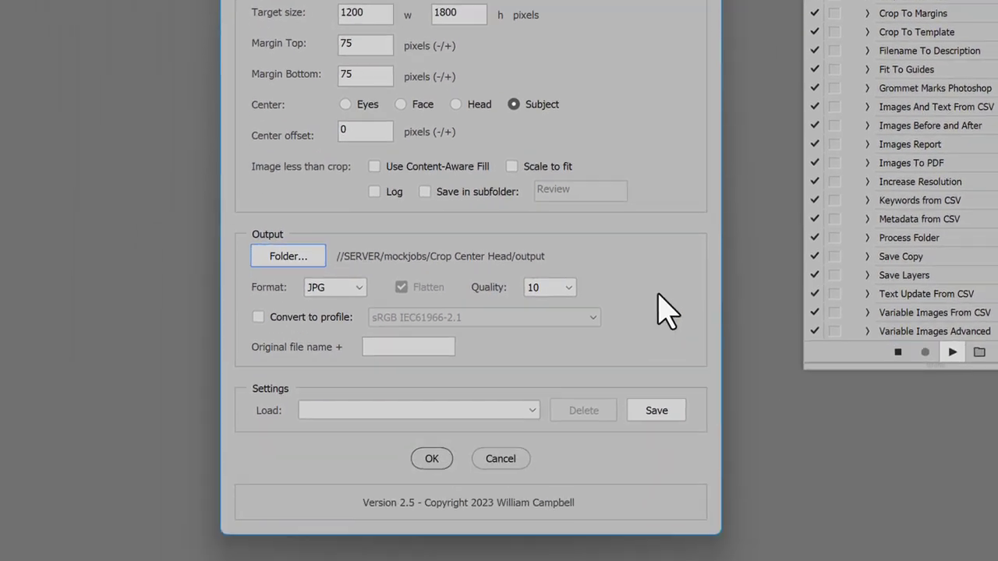
# Try BMP, PNG, PSD and TIF formats, settle on JPG, and append -cropped to file names.
pyautogui.click(373, 277)
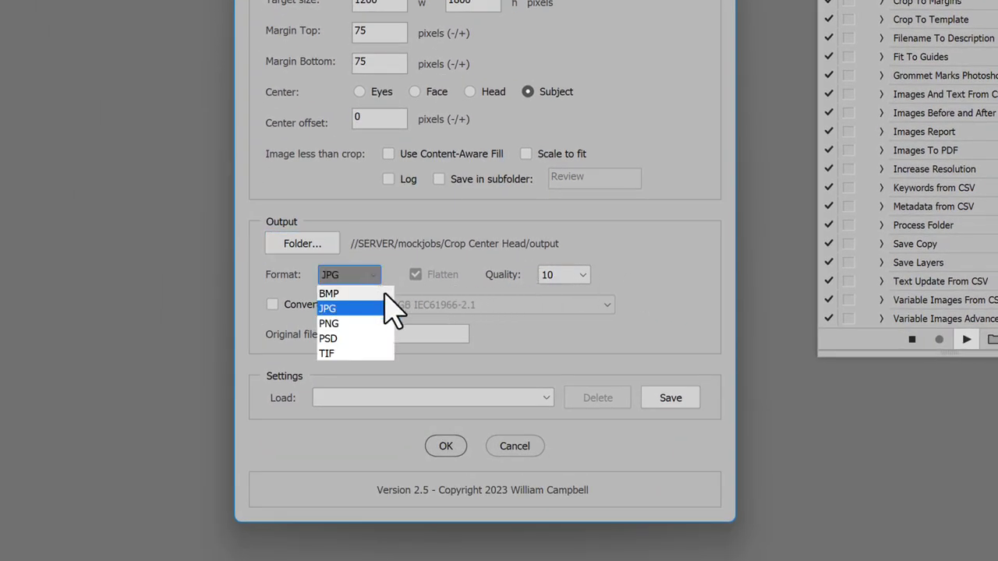
pyautogui.press('Up')
pyautogui.click(385, 294)
pyautogui.click(369, 277)
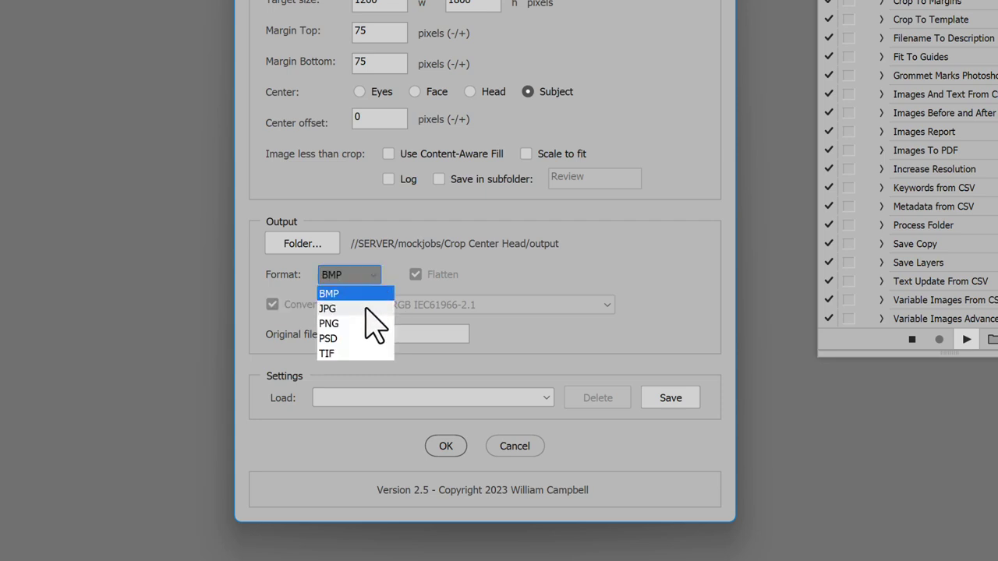
pyautogui.click(372, 309)
pyautogui.click(370, 277)
pyautogui.click(362, 322)
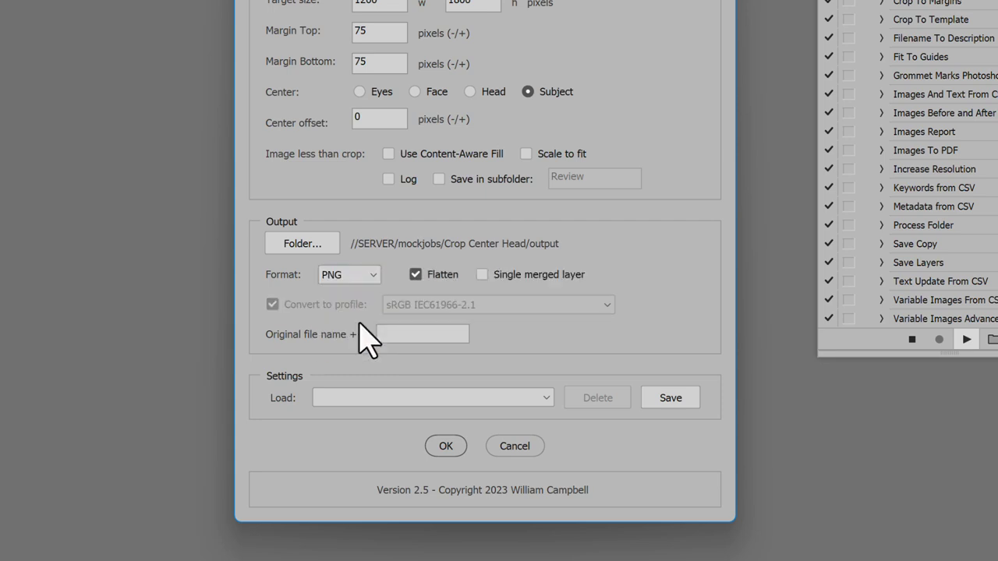
pyautogui.click(371, 275)
pyautogui.click(364, 338)
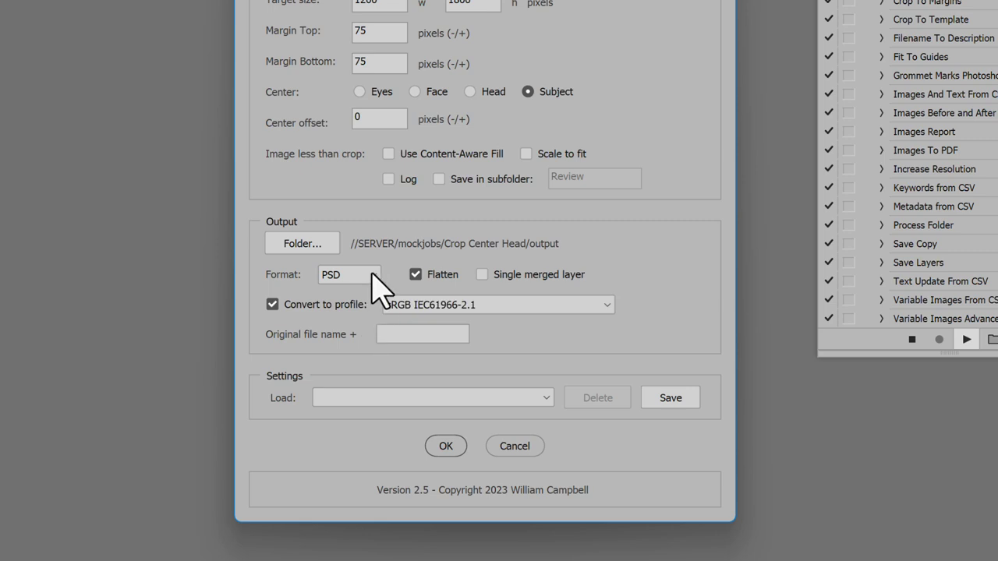
pyautogui.click(372, 275)
pyautogui.click(363, 353)
pyautogui.click(372, 275)
pyautogui.click(363, 307)
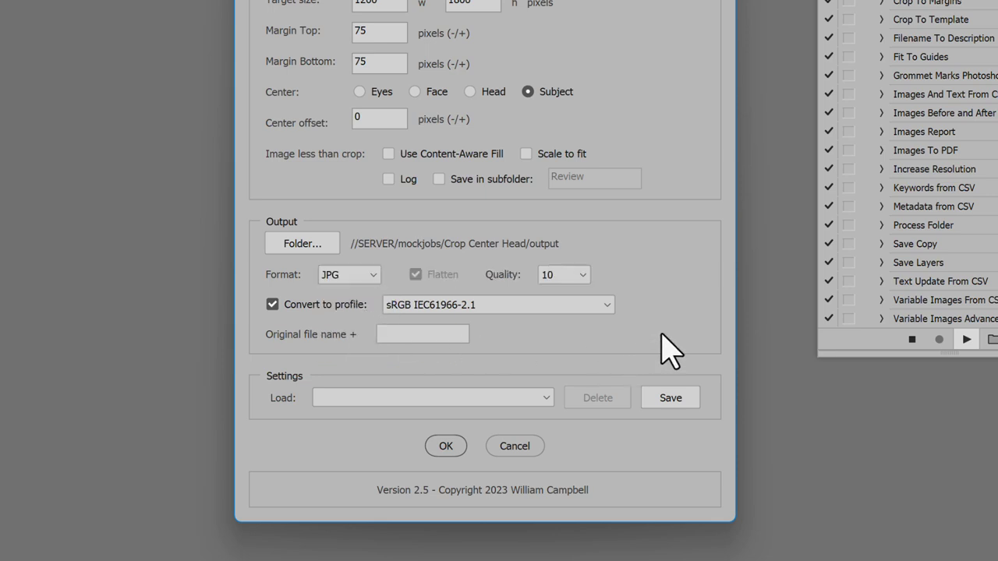
pyautogui.click(443, 334)
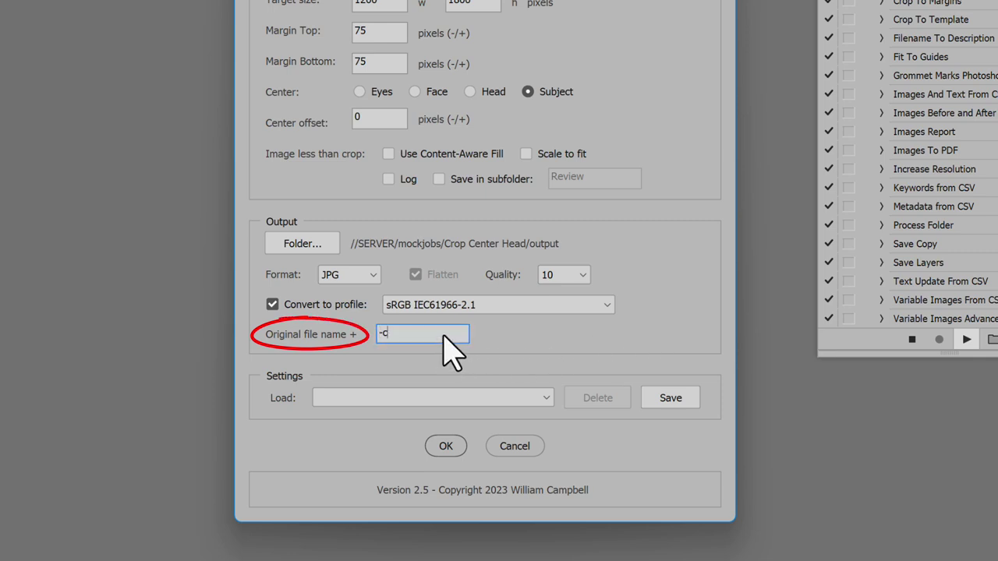
pyautogui.write('ropped')
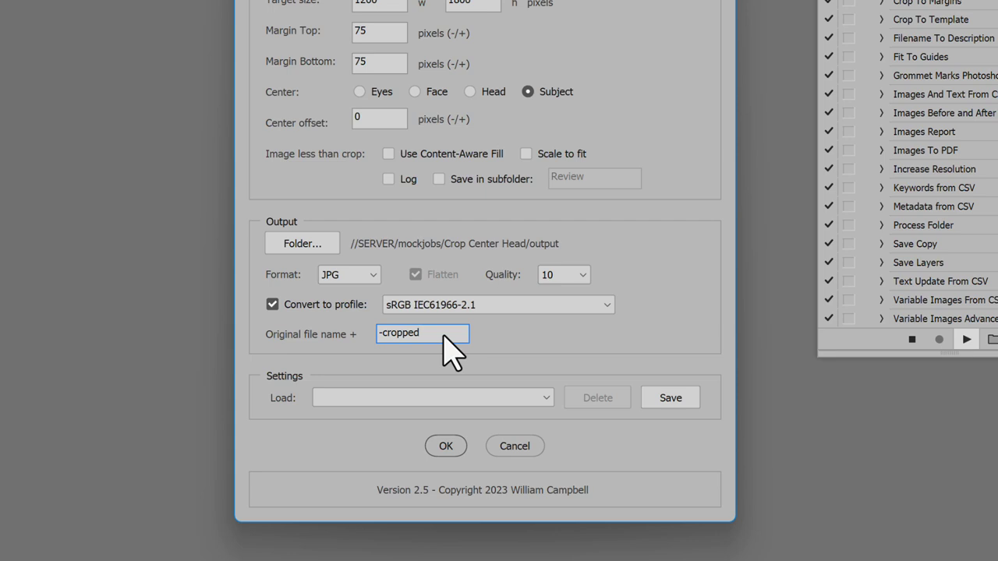
# Clear the -cropped suffix, centre on Head, and start the batch.
pyautogui.hotkey('ctrl', 'a')
pyautogui.press('BackSpace')
pyautogui.click(472, 94)
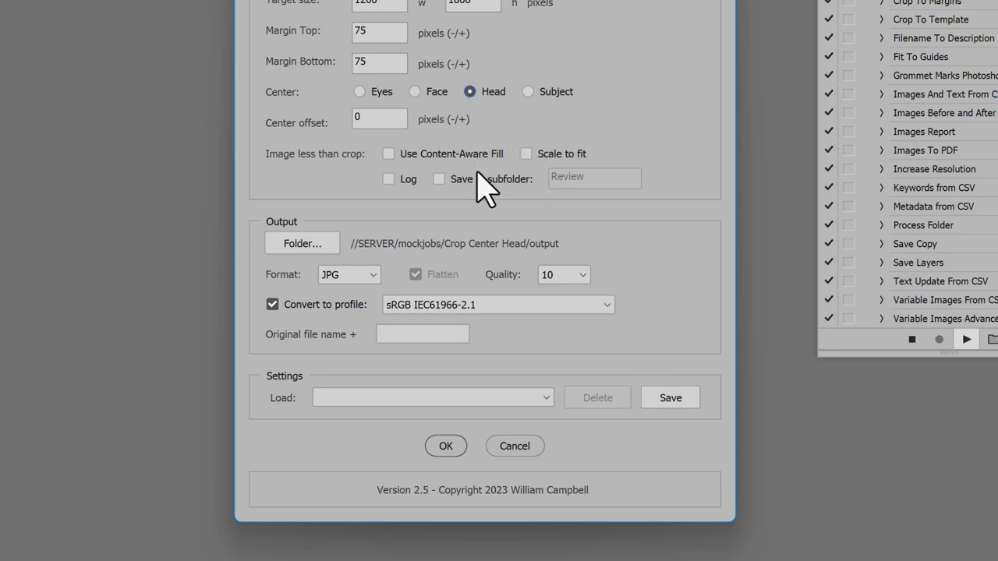
pyautogui.click(445, 448)
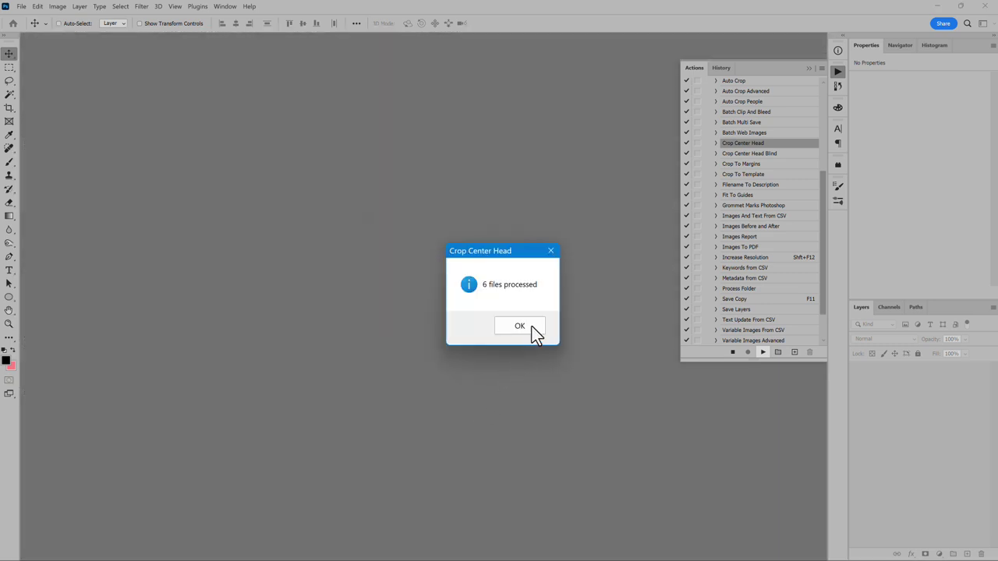
pyautogui.click(533, 328)
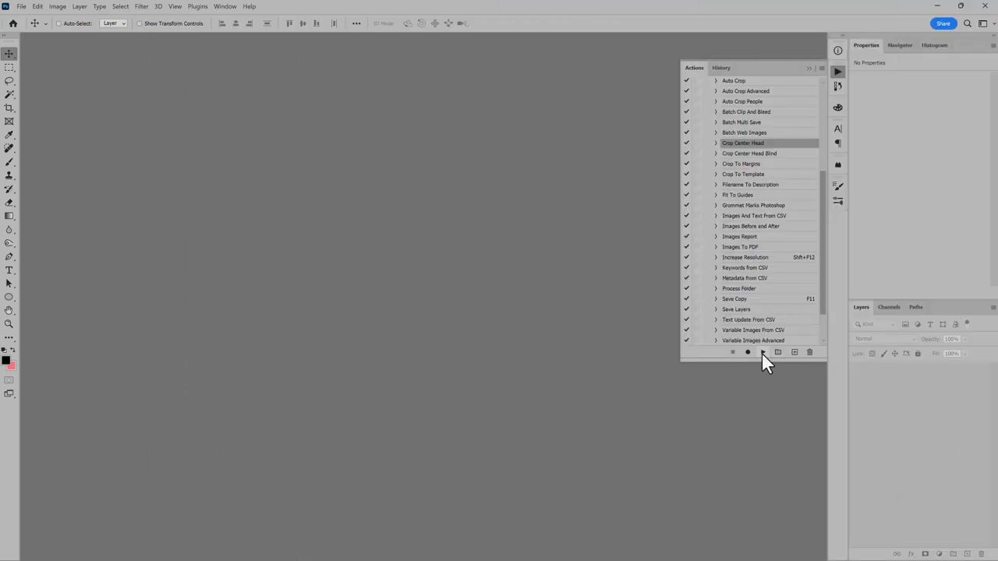
# Replay Crop Center Head with Content-Aware Fill, Log and Review subfolder checked, then view the log.
pyautogui.click(763, 352)
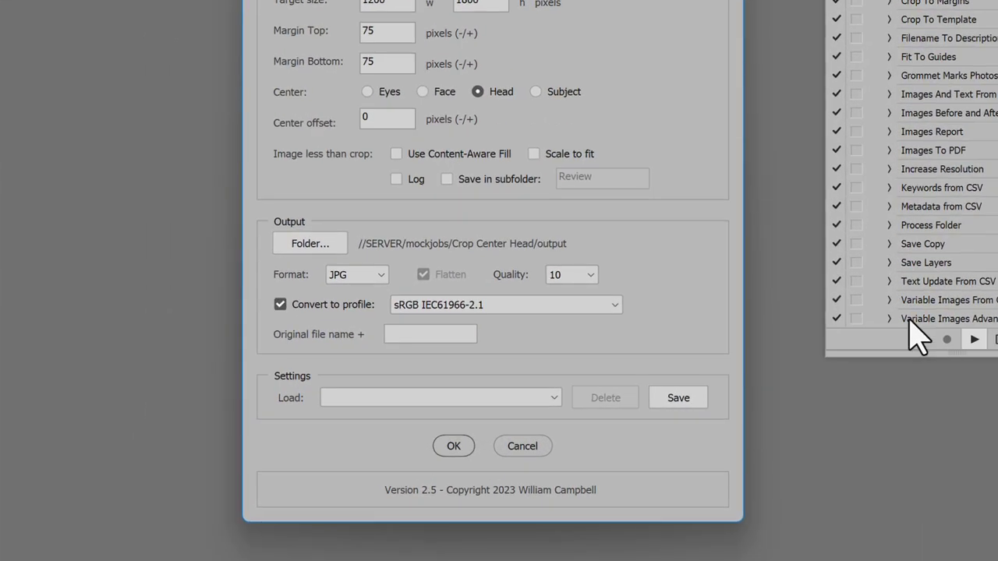
pyautogui.click(444, 153)
pyautogui.click(415, 180)
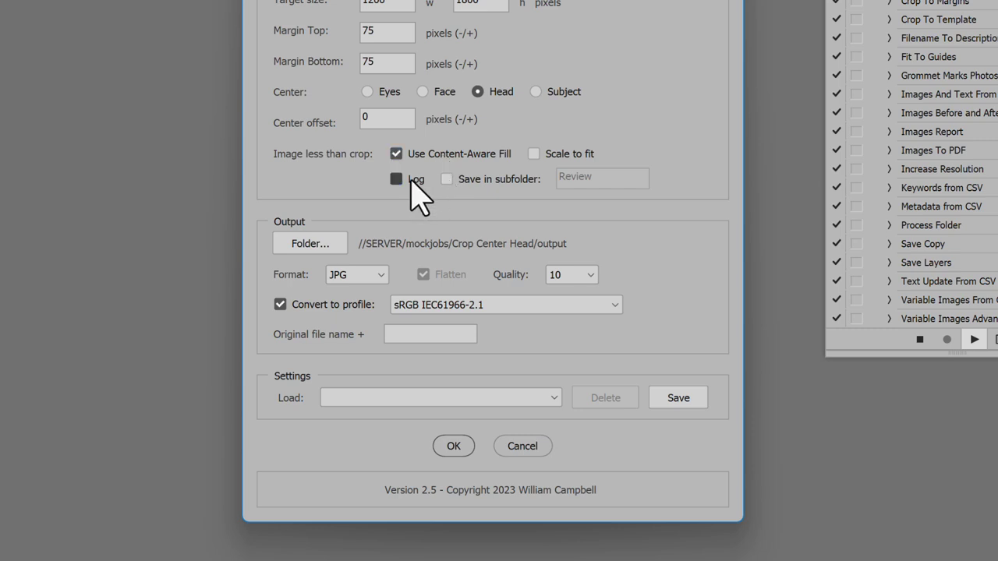
pyautogui.click(478, 182)
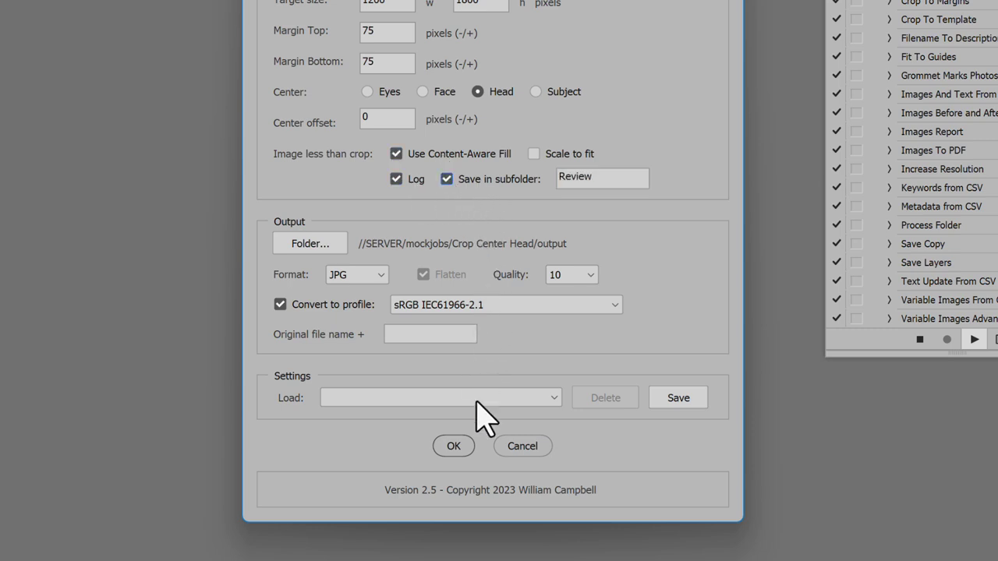
pyautogui.click(453, 447)
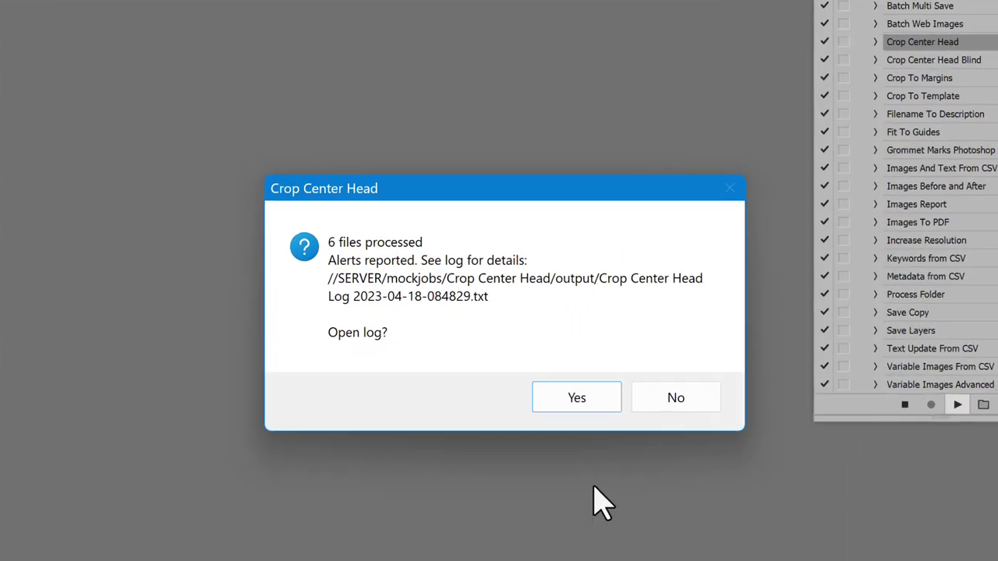
pyautogui.click(590, 401)
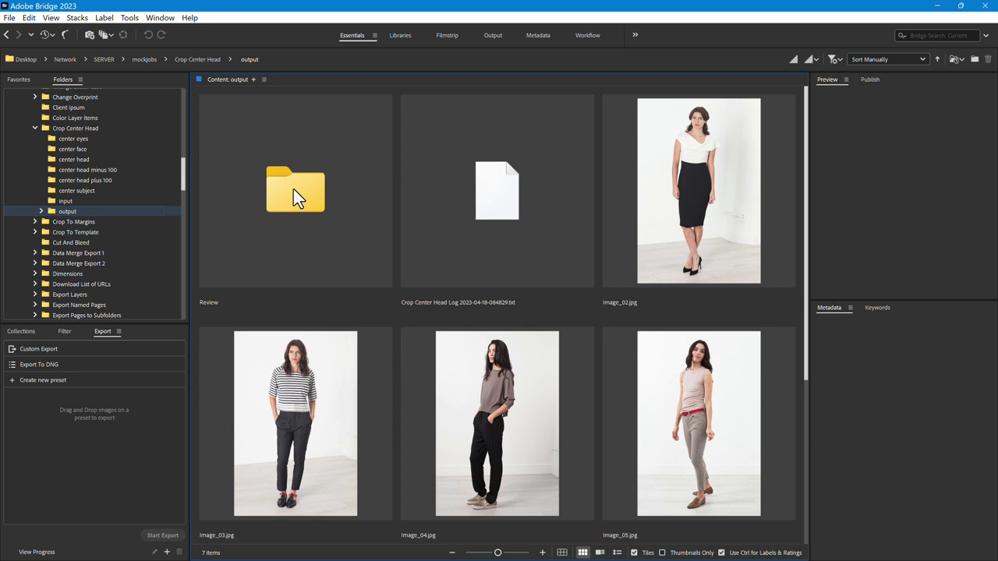
# Open the Review subfolder, select Image_01.jpg, then go to the center subject crops.
pyautogui.doubleClick(293, 189)
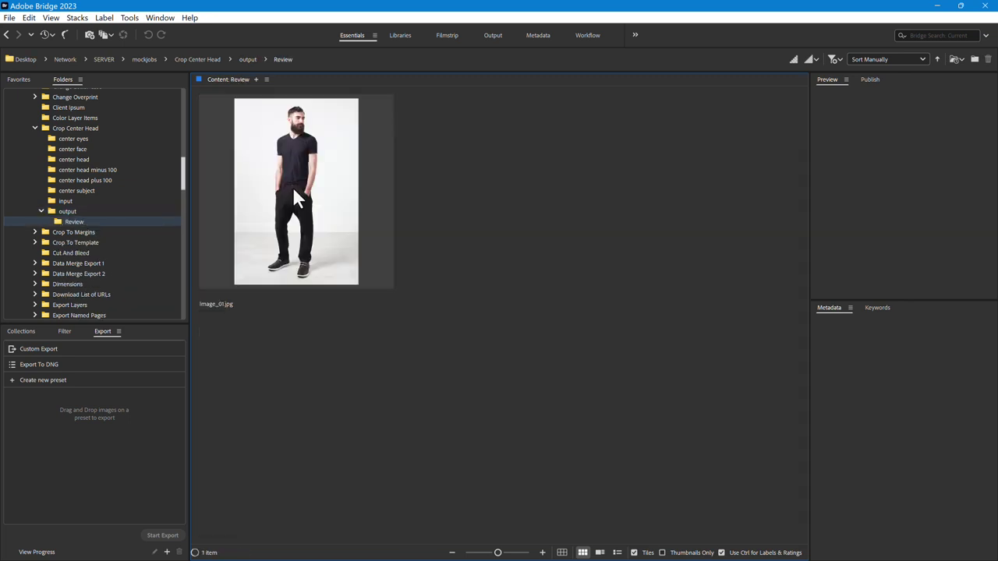
pyautogui.click(293, 191)
pyautogui.hotkey('alt', 'Tab')
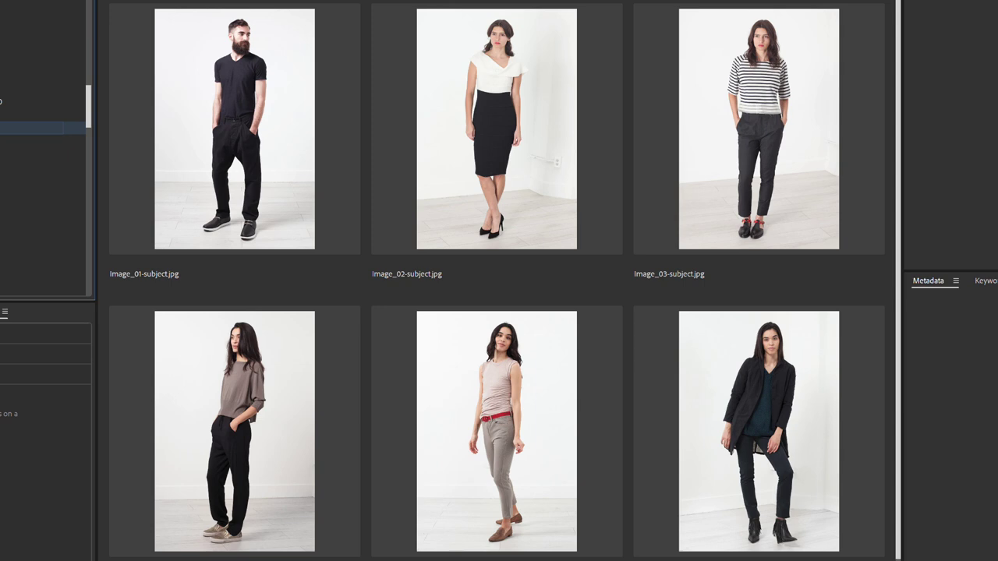
# Switch between the center head, subject, face and eyes folders, ending on center head.
pyautogui.click(43, 88)
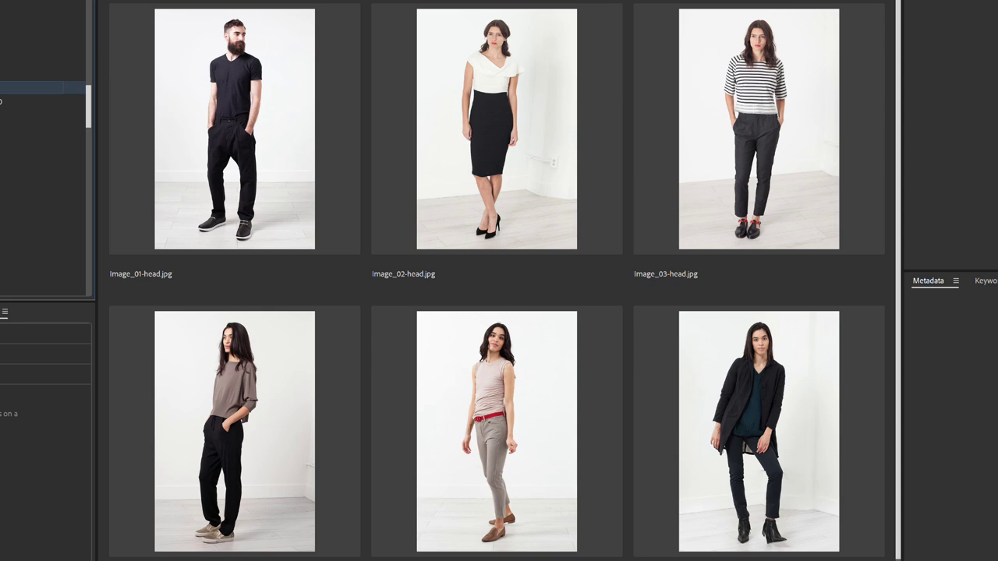
pyautogui.click(42, 128)
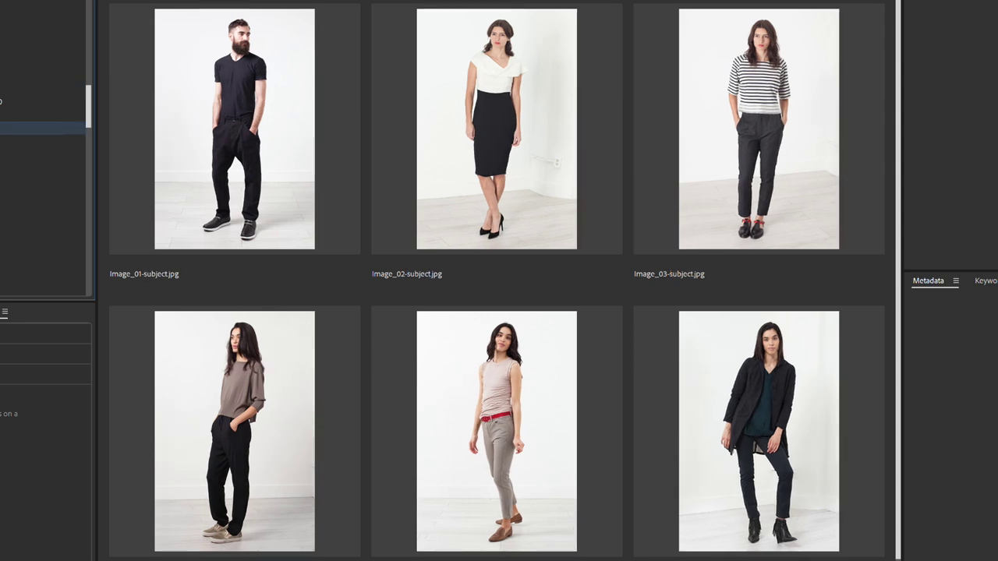
pyautogui.click(43, 87)
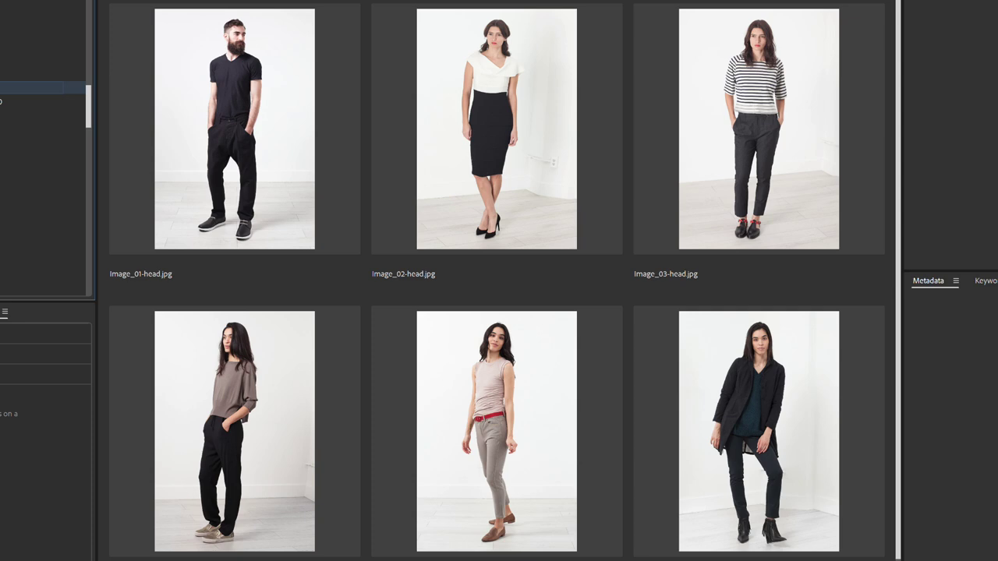
pyautogui.click(43, 74)
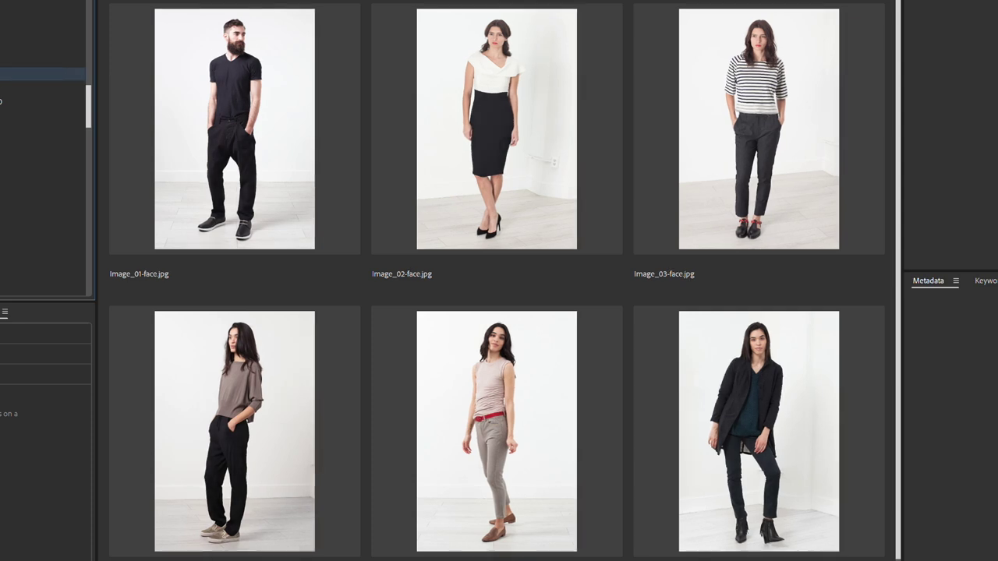
pyautogui.click(43, 88)
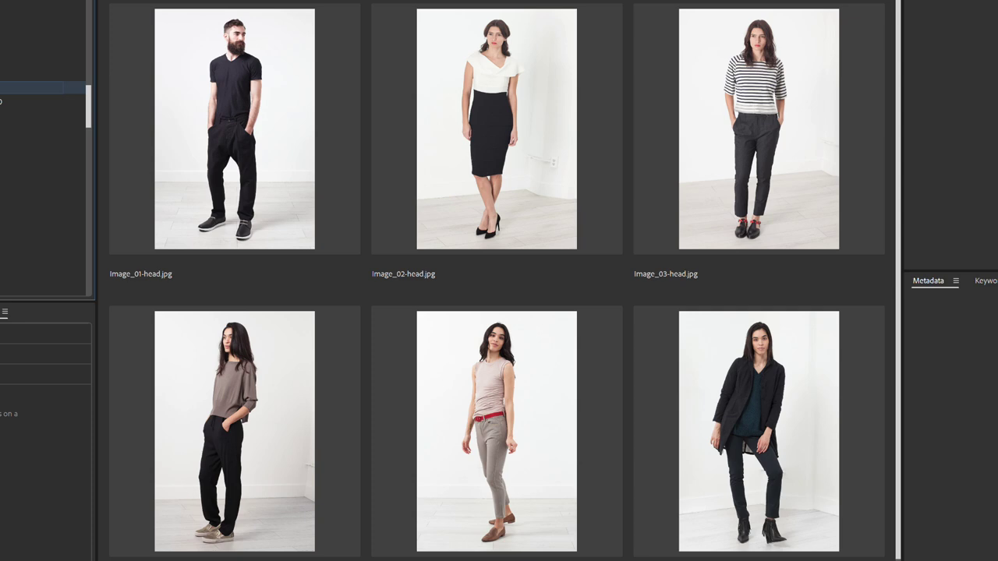
pyautogui.click(43, 61)
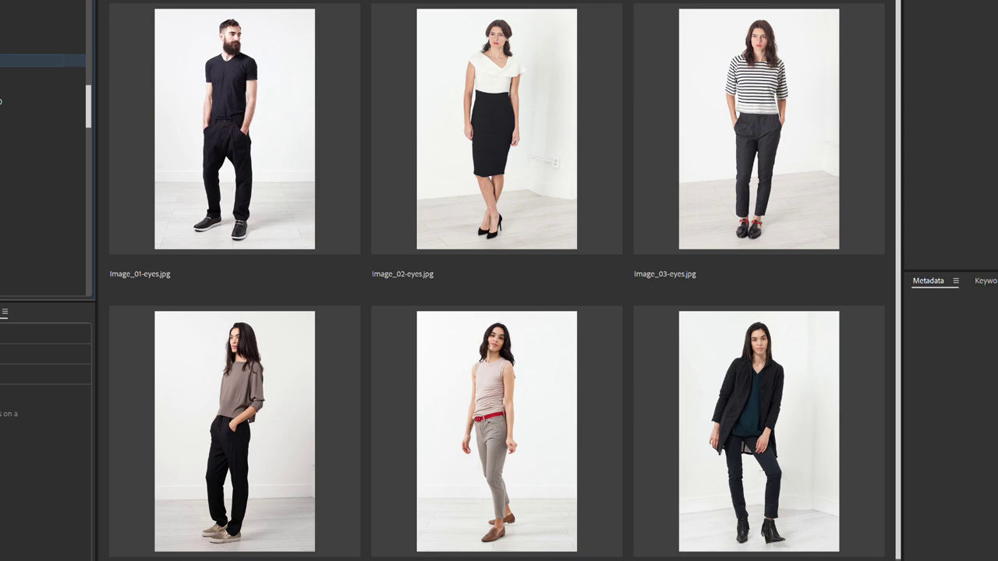
pyautogui.click(43, 88)
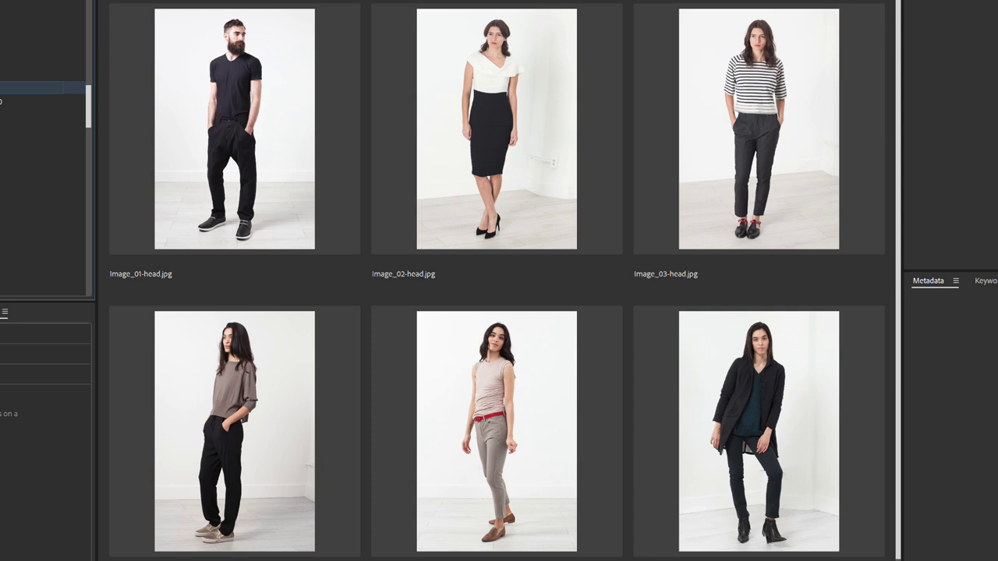
# Flip between center head minus 100, center head and center head plus 100 folders.
pyautogui.click(42, 101)
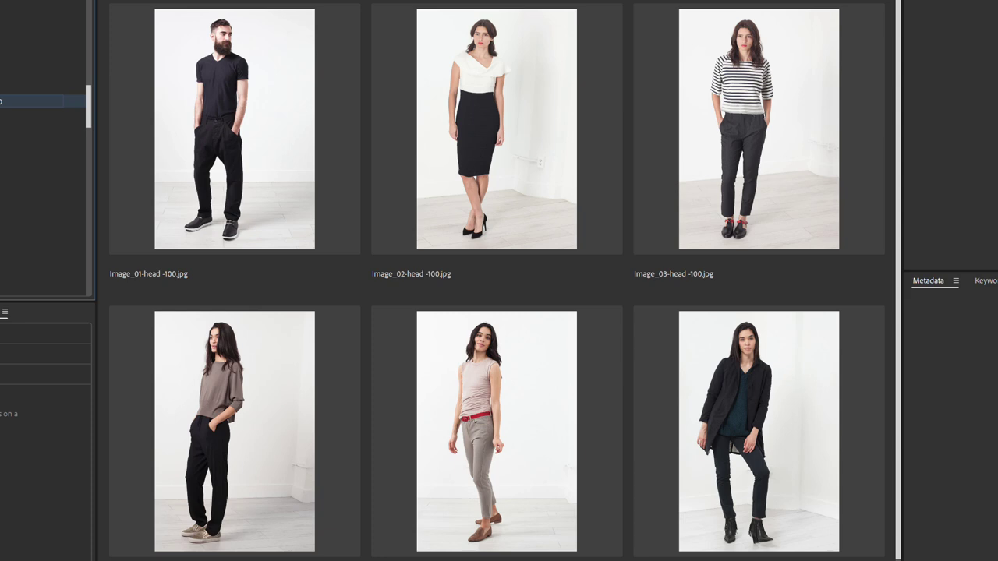
pyautogui.click(43, 114)
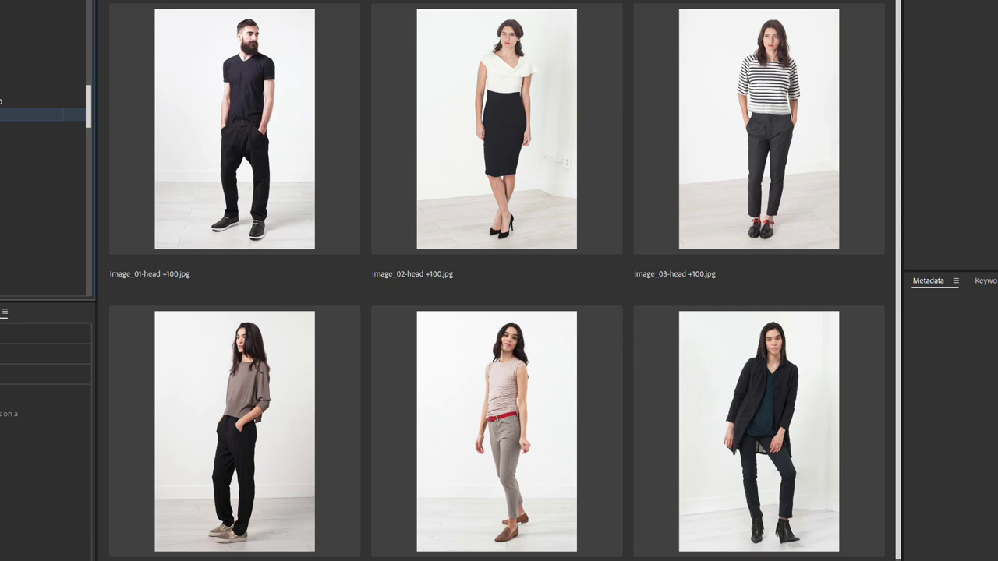
pyautogui.click(43, 88)
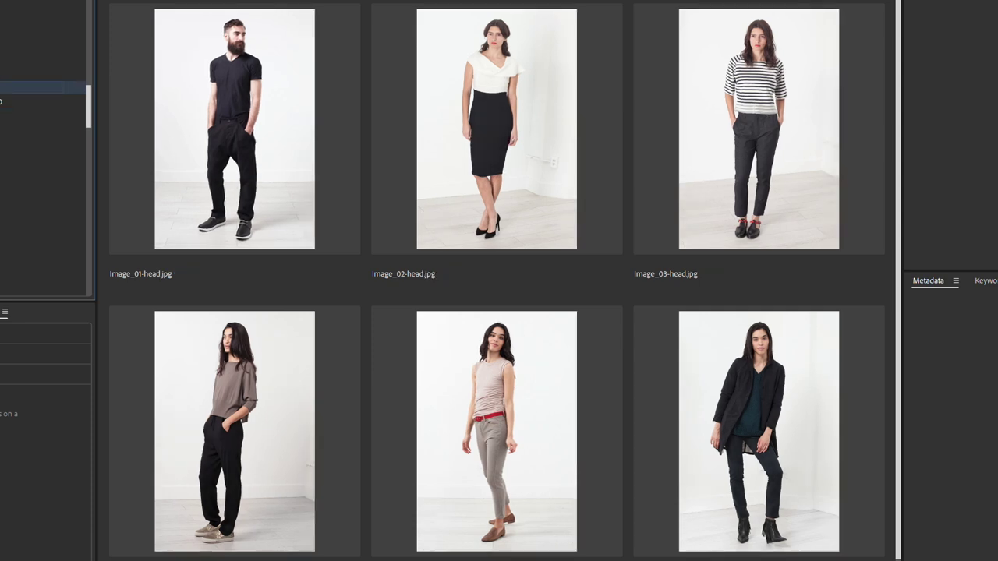
pyautogui.click(43, 100)
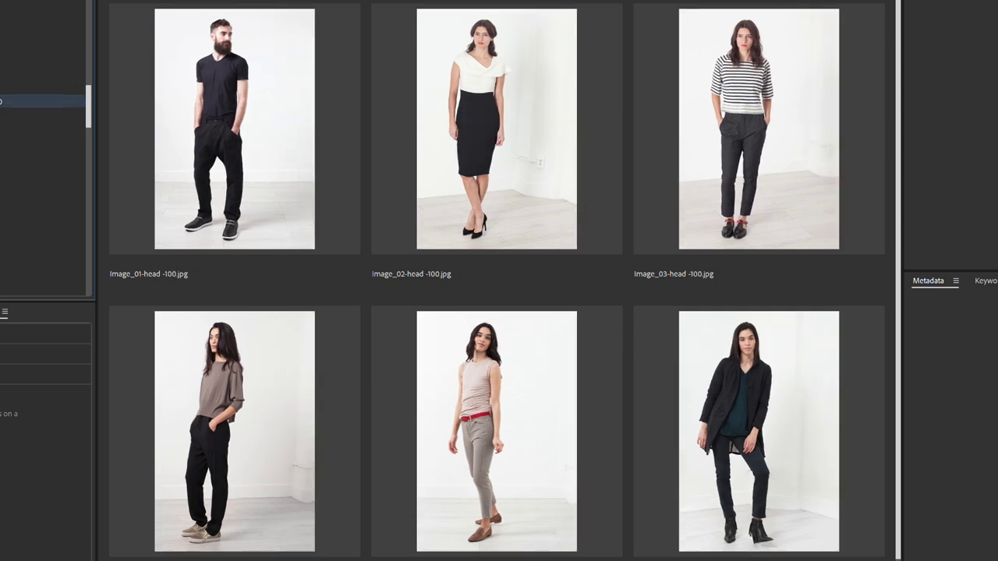
pyautogui.click(42, 114)
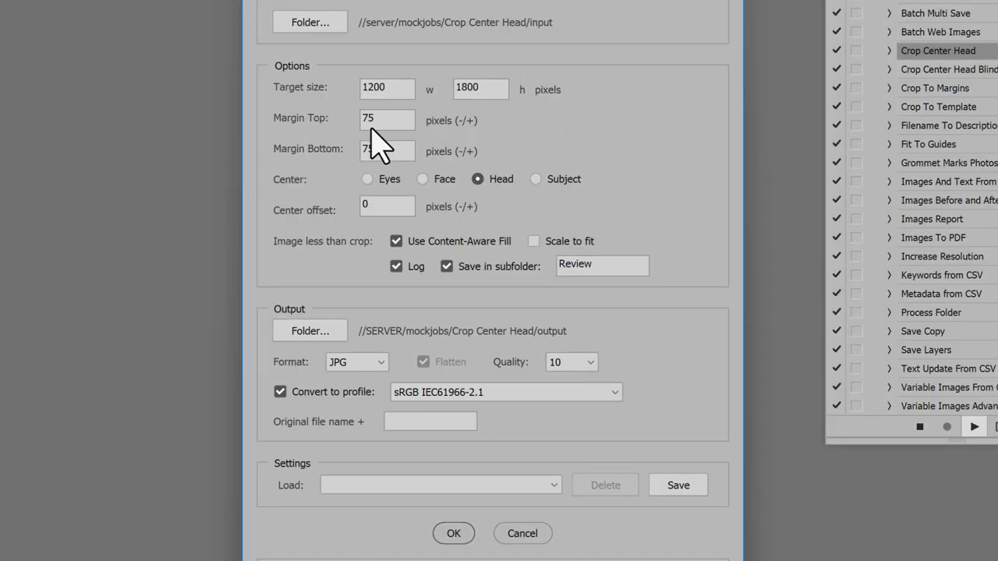
# Set Margin Top to -600 pixels with Subject centering for waist-down crops.
pyautogui.doubleClick(365, 118)
pyautogui.write('-600')
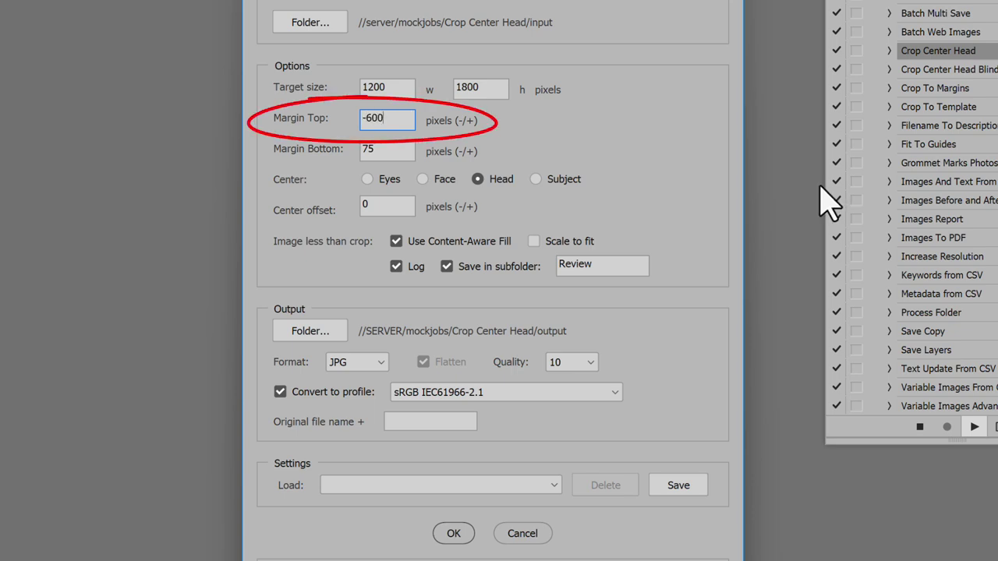
pyautogui.click(555, 184)
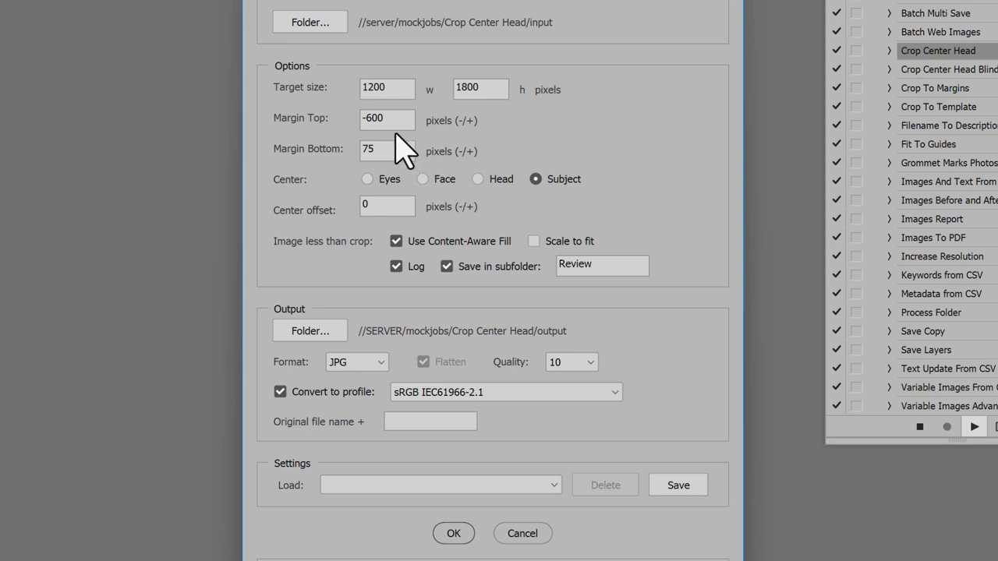
# Set Margin Top to 75 and Margin Bottom to -900, centering on Head.
pyautogui.moveTo(386, 119); pyautogui.dragTo(291, 113)
pyautogui.write('75')
pyautogui.press('Tab')
pyautogui.write('-900')
pyautogui.click(477, 179)
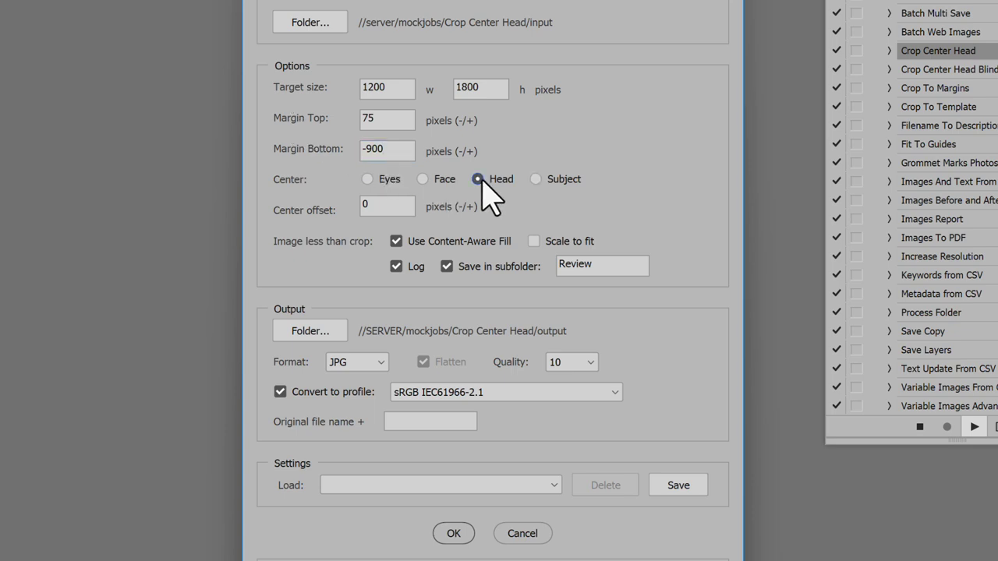